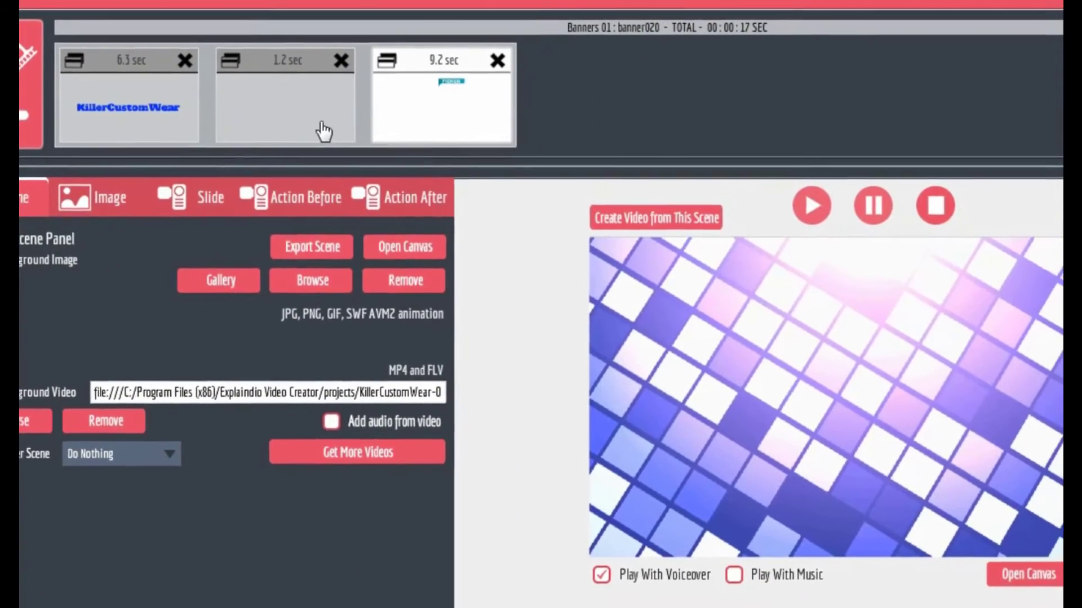
Add the Right On Target! animated slide as a 10-second fourth scene, then reselect the 6.3 sec scene.
left_click(28, 56)
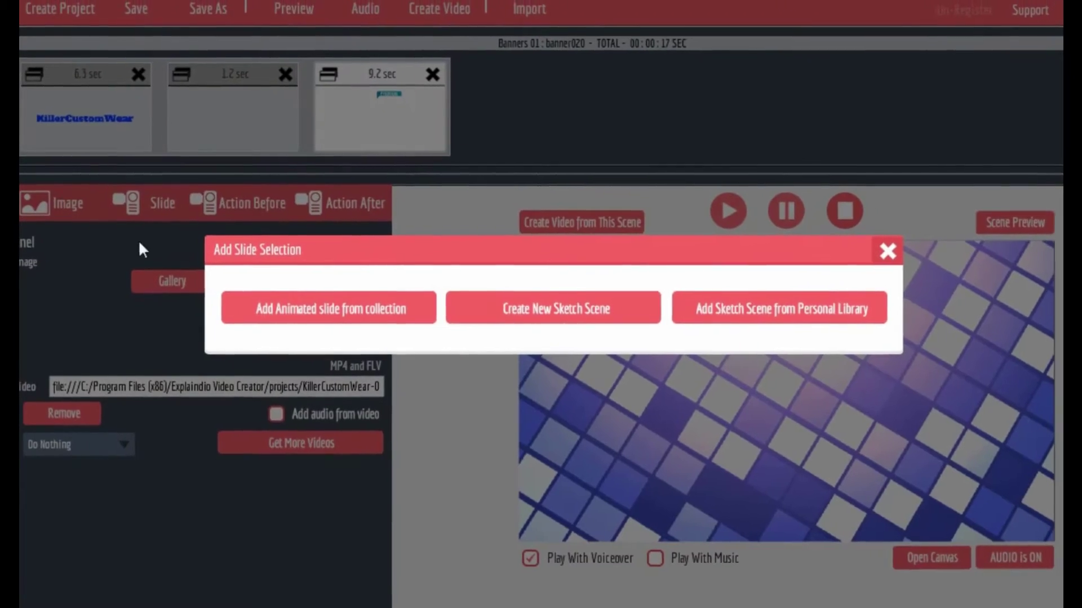
left_click(289, 308)
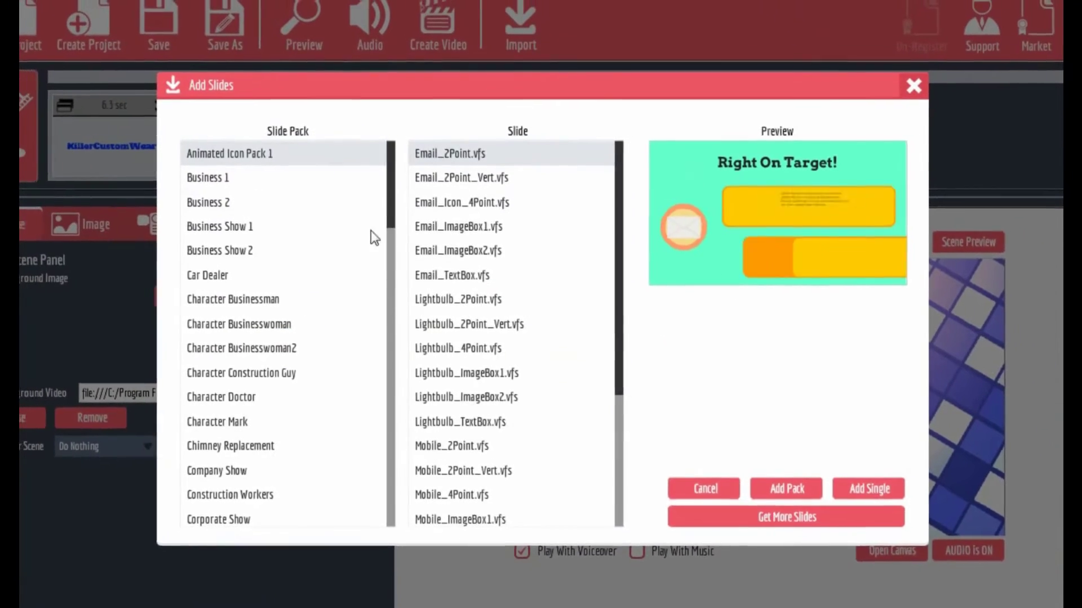
left_click(879, 492)
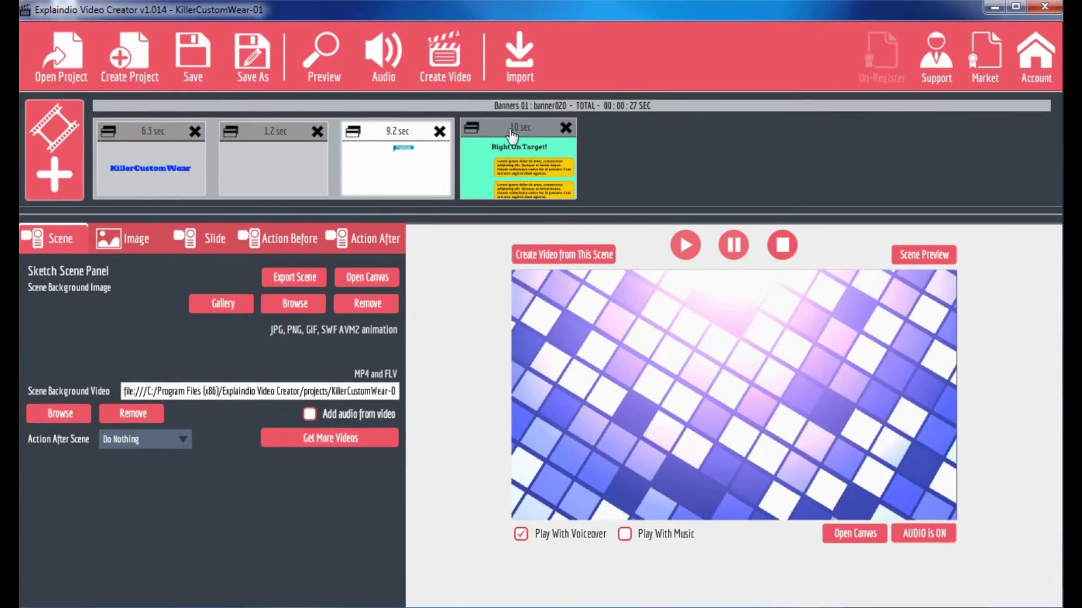
left_click(518, 127)
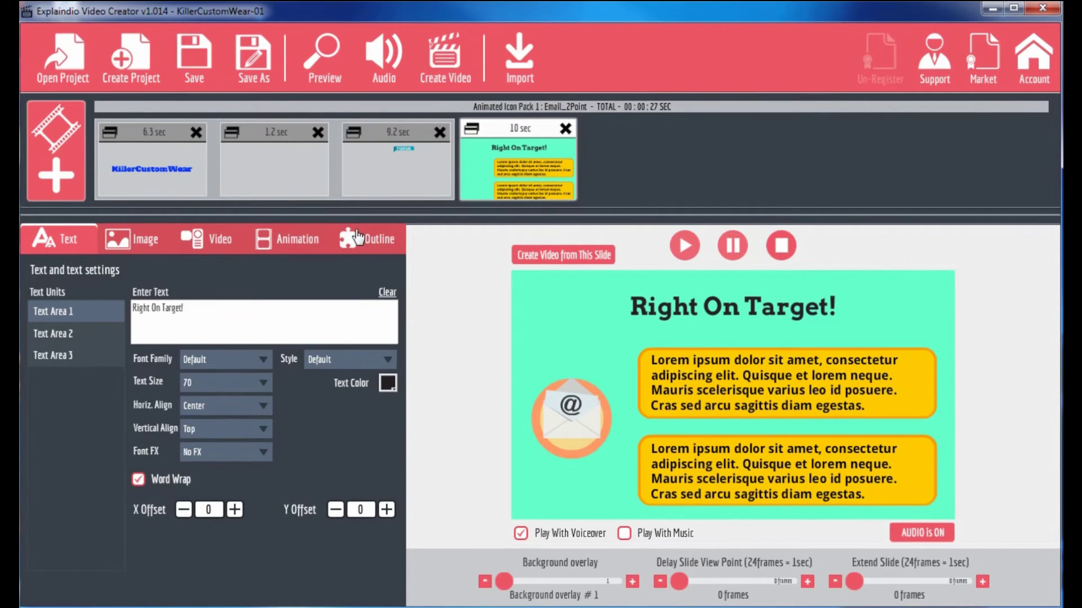
left_click(154, 133)
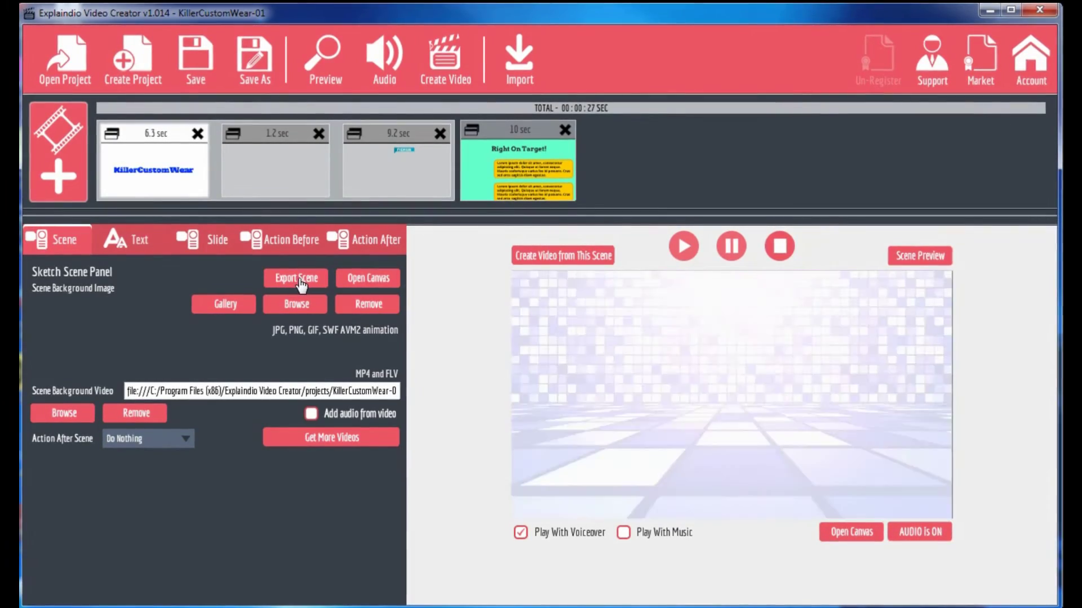
Export the first scene under the Test category with the name 'T-Shirt 9'.
left_click(299, 279)
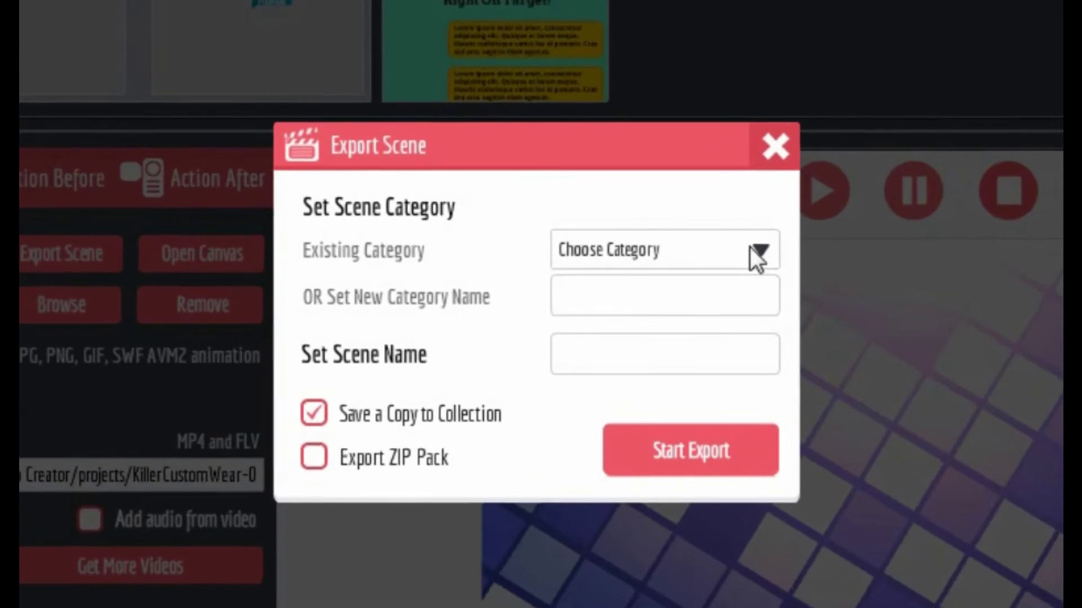
left_click(670, 272)
left_click(634, 326)
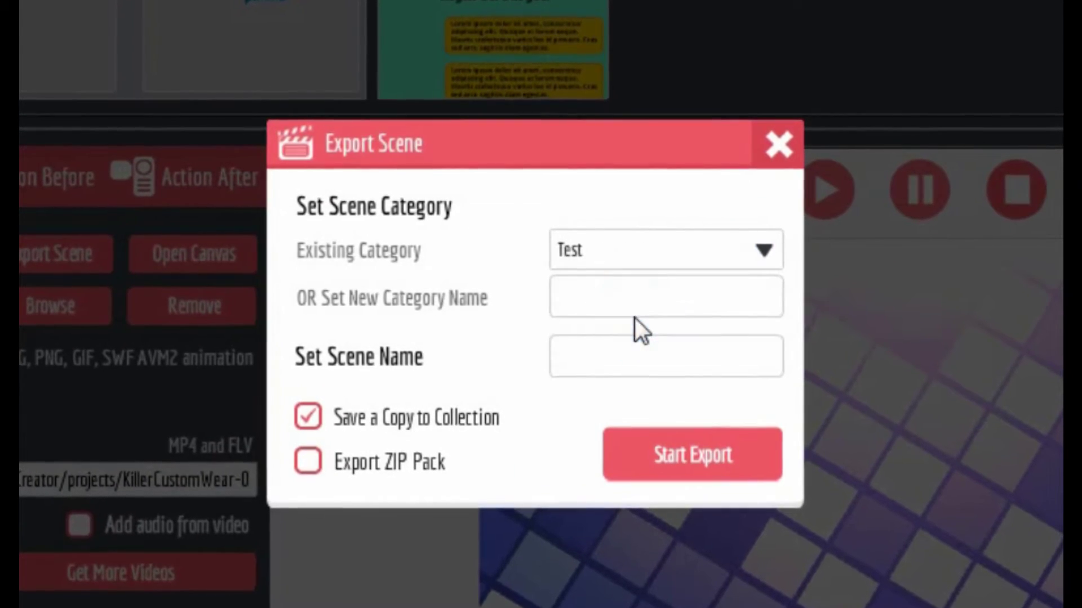
left_click(604, 354)
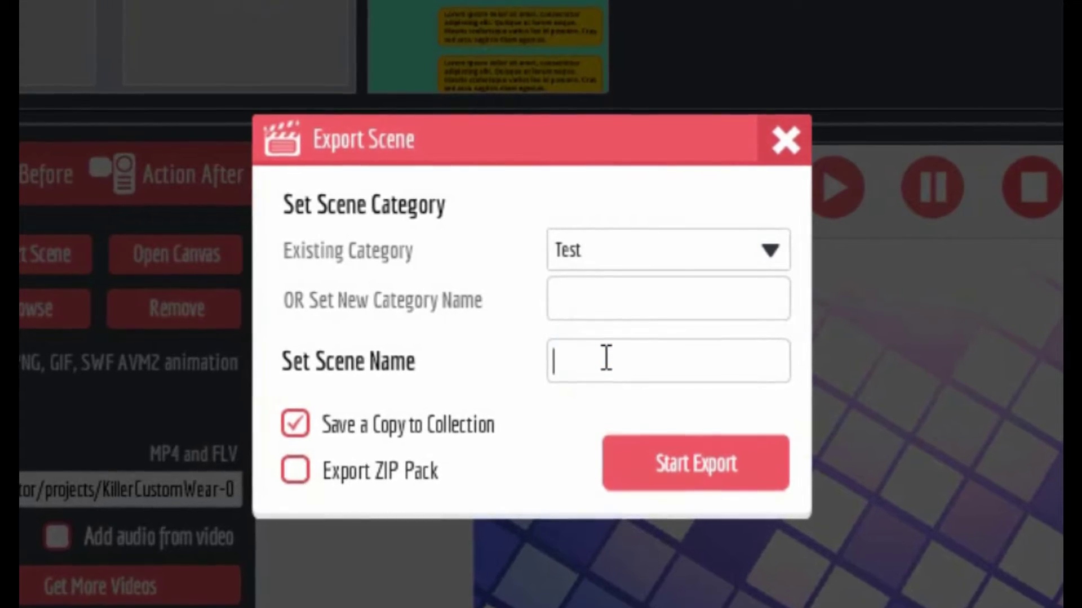
type("T-Shi")
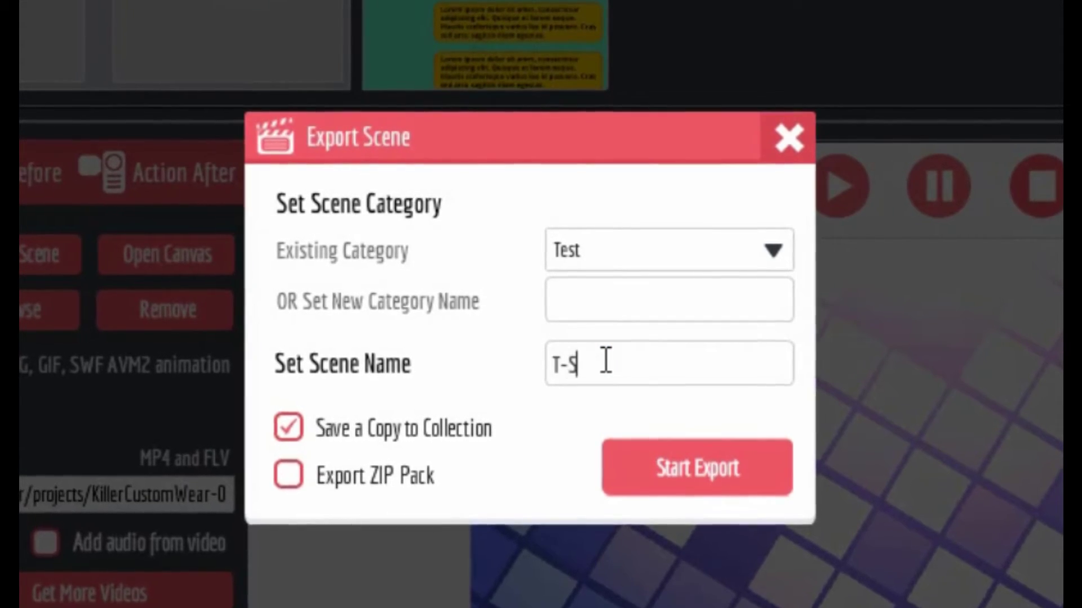
type("rt")
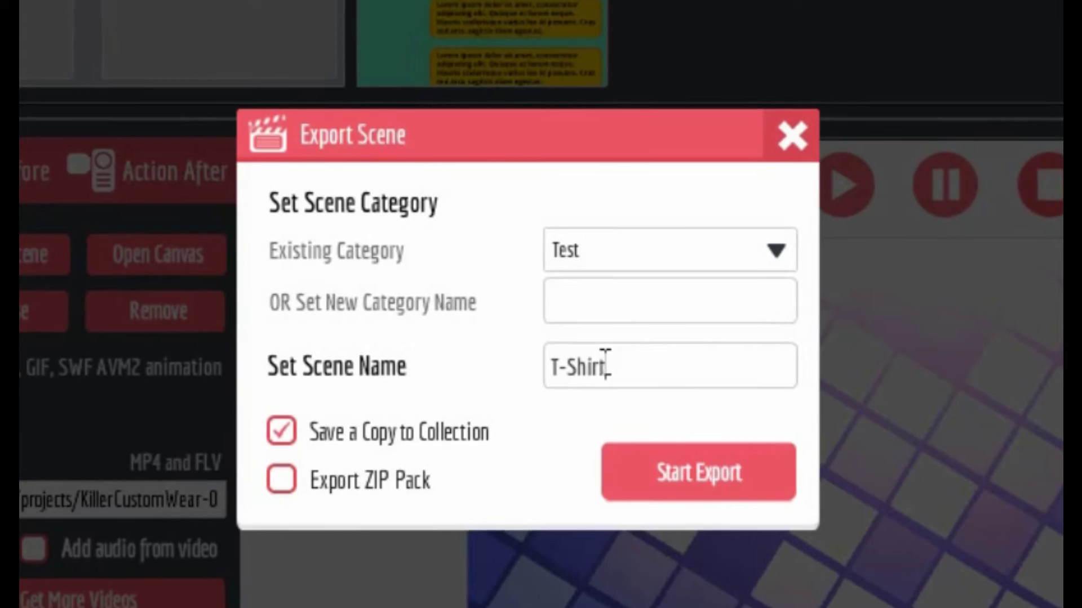
type(" 9")
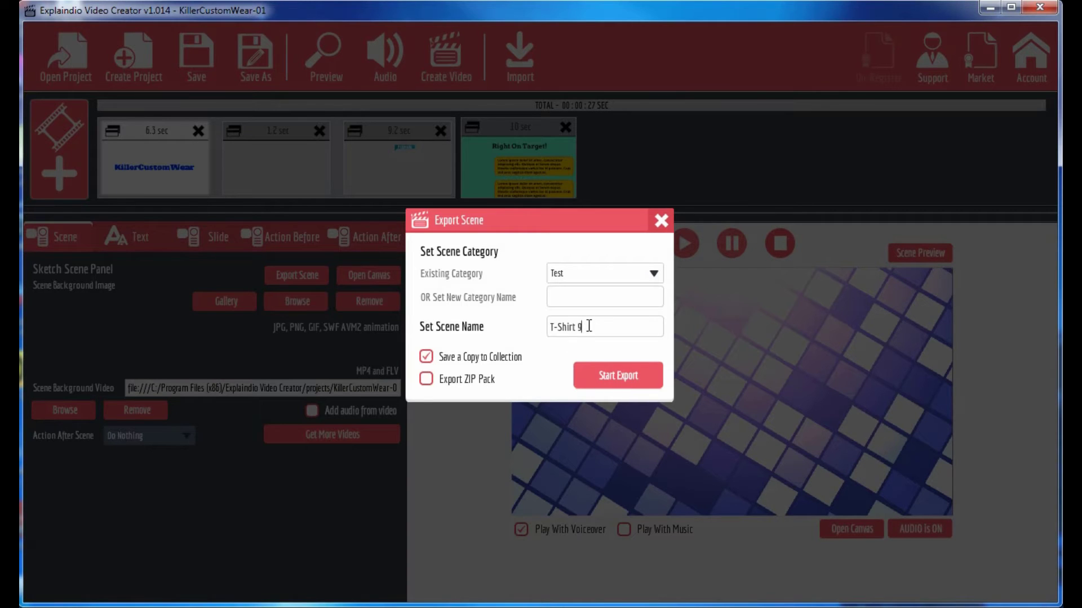
File the export under a new 'T-Shirts Scenes' category instead of Test, and acknowledge the export confirmation.
left_click(592, 276)
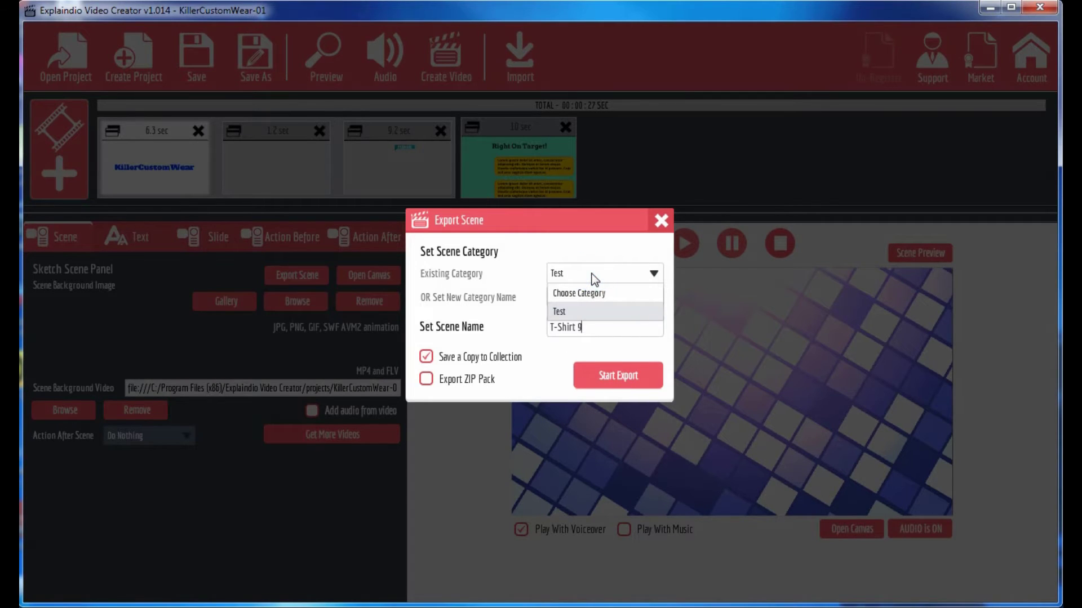
left_click(595, 278)
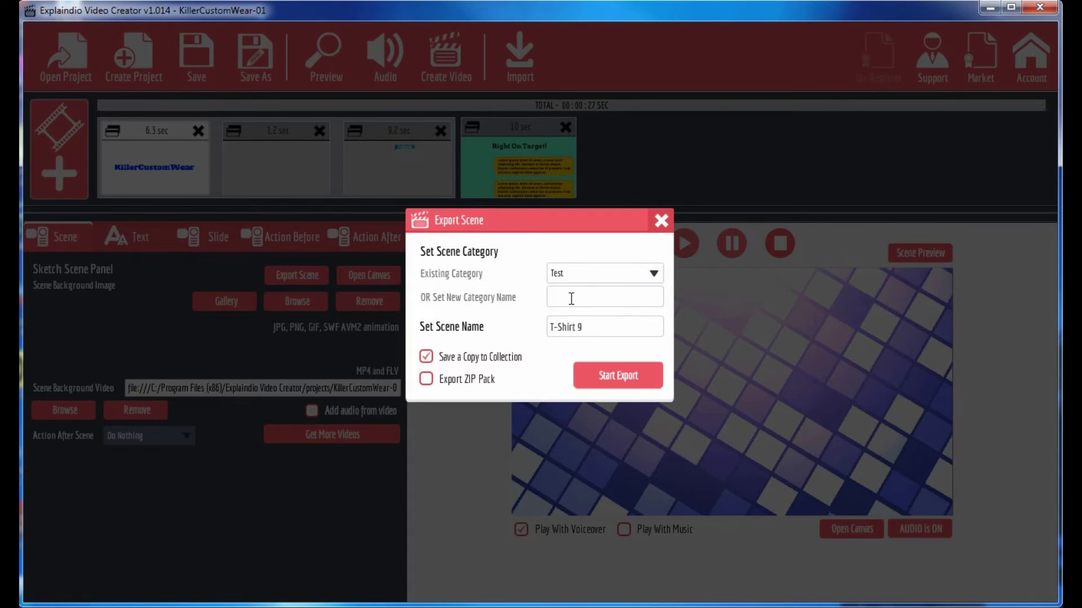
left_click(571, 298)
left_click(654, 274)
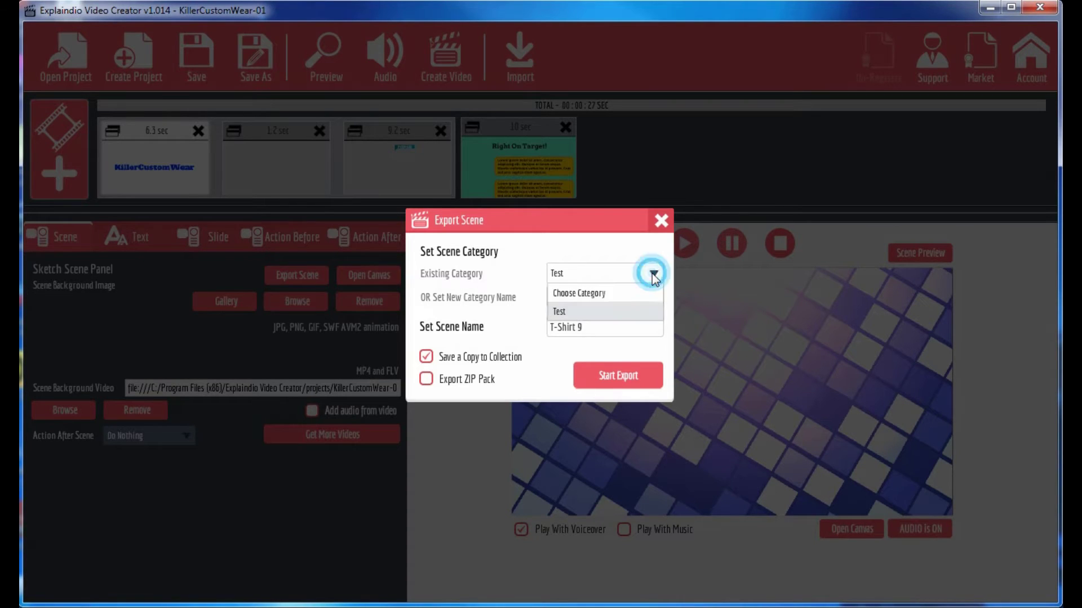
left_click(623, 293)
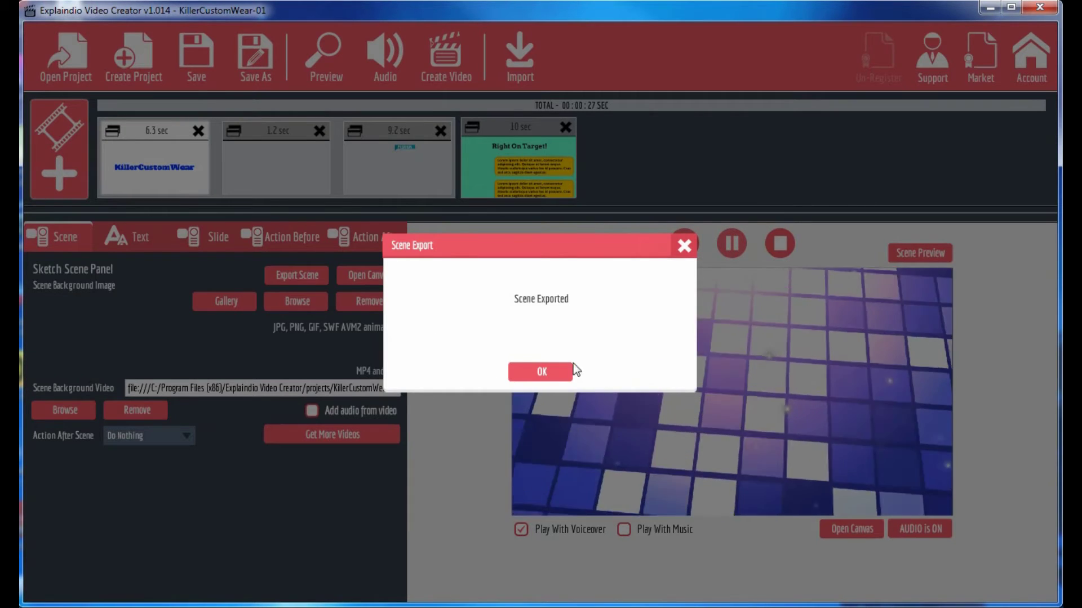
left_click(542, 372)
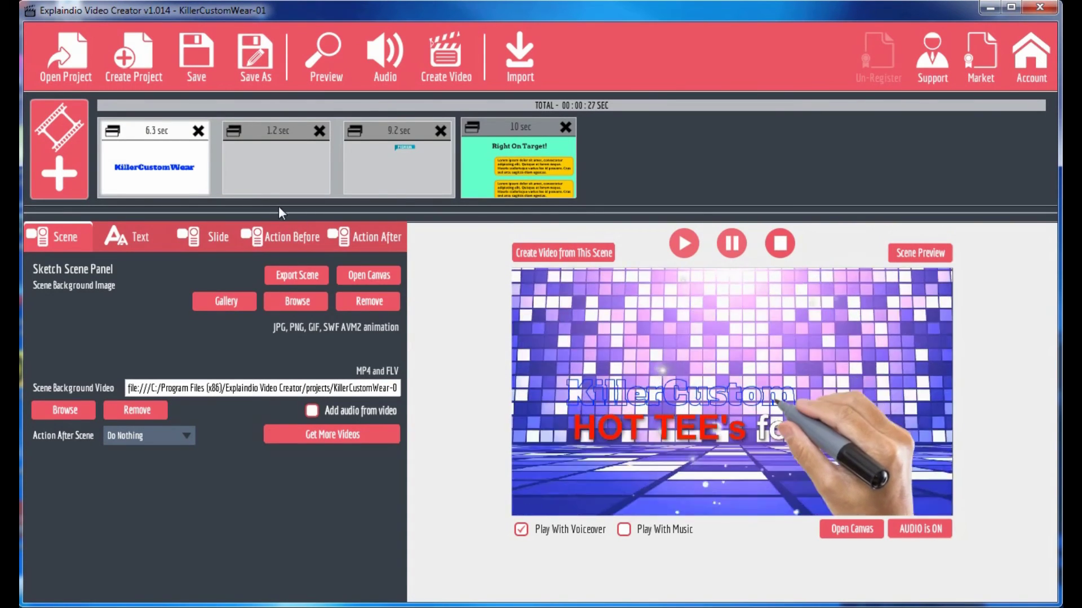
Insert the car sketch scene from the Test folder of the personal library into the timeline.
left_click(58, 179)
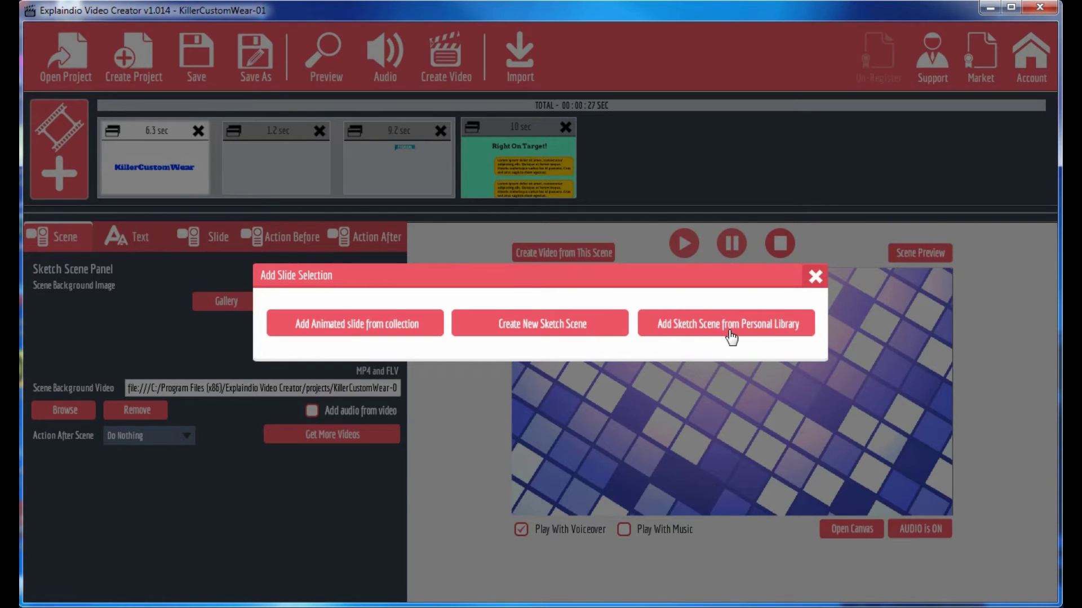
left_click(726, 327)
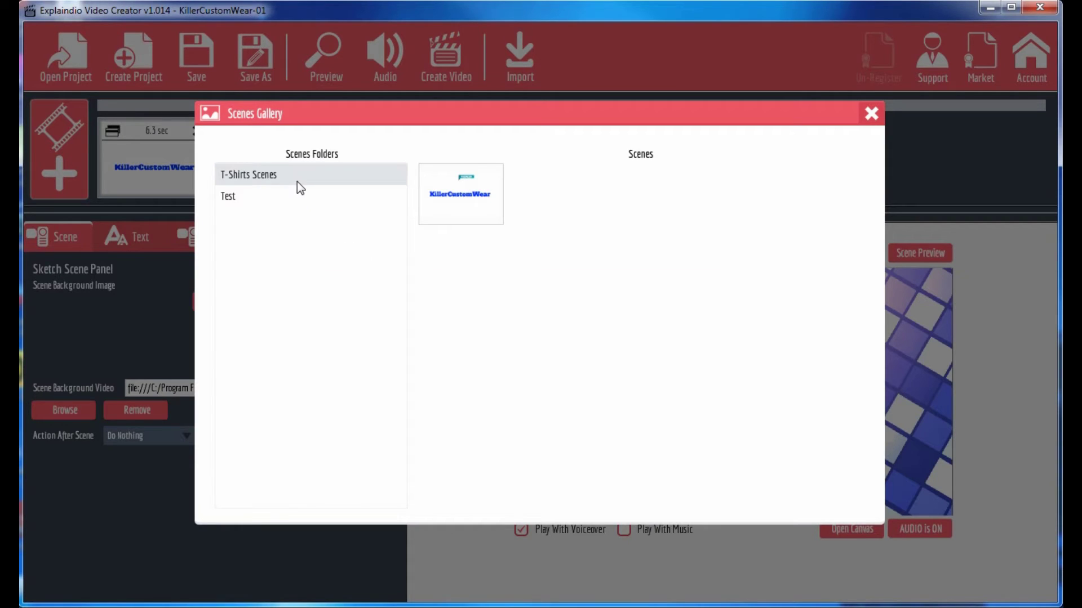
left_click(224, 195)
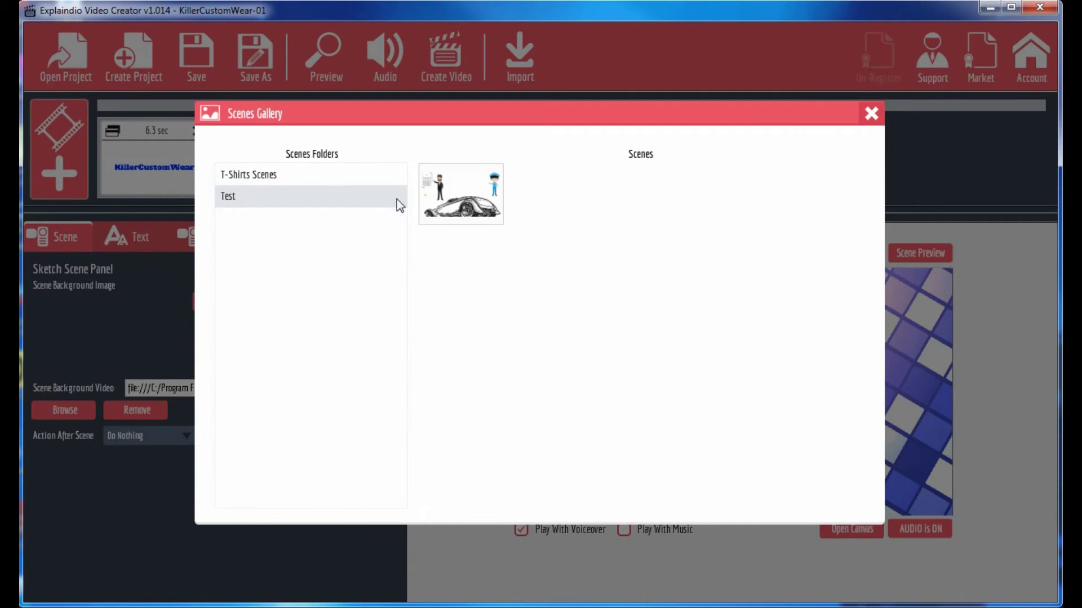
left_click(268, 177)
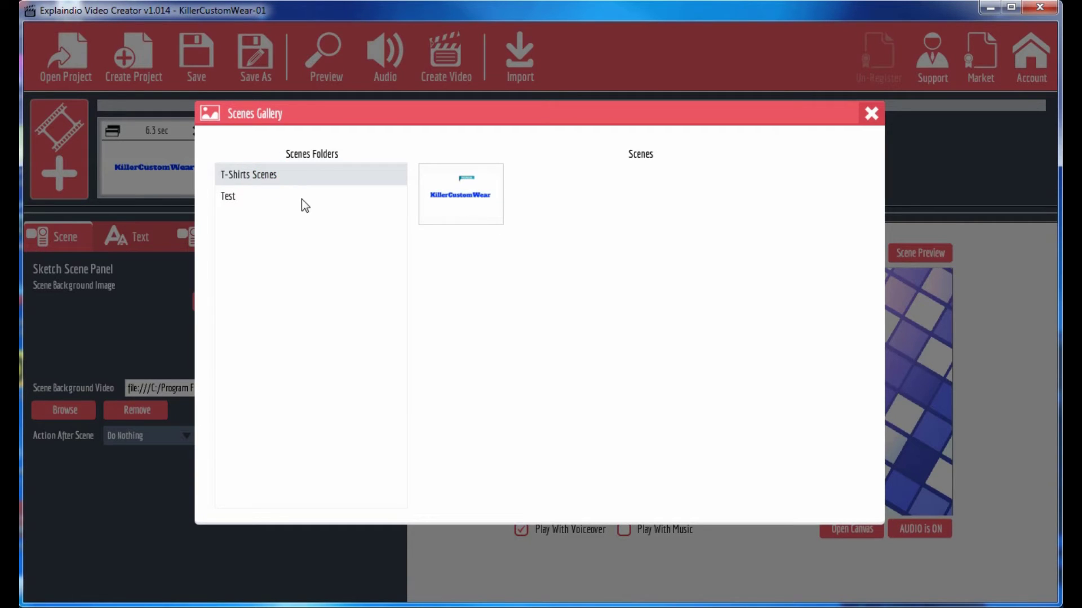
left_click(275, 197)
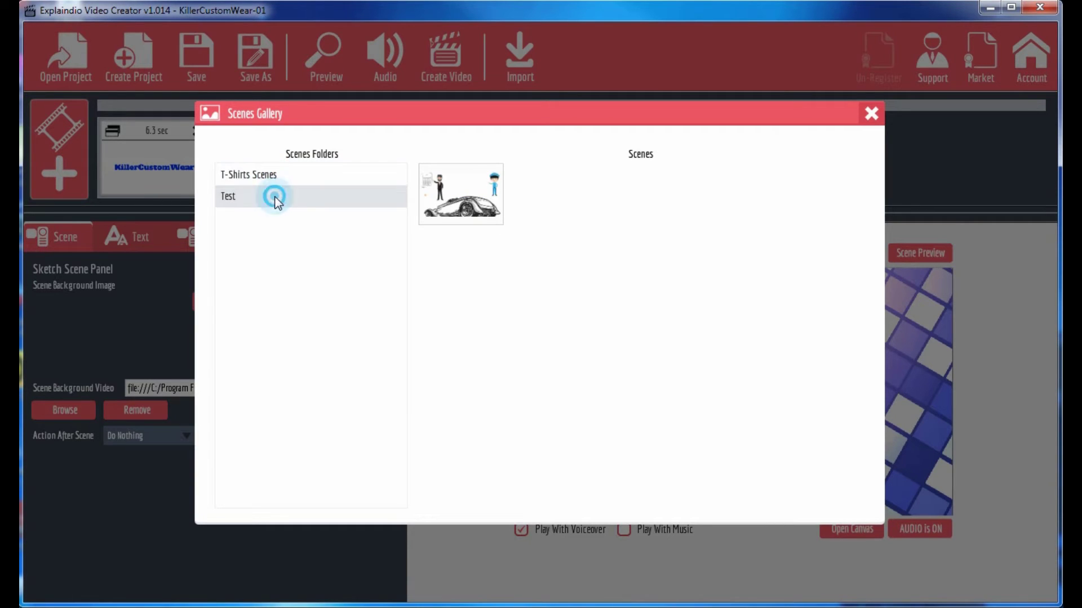
left_click(471, 197)
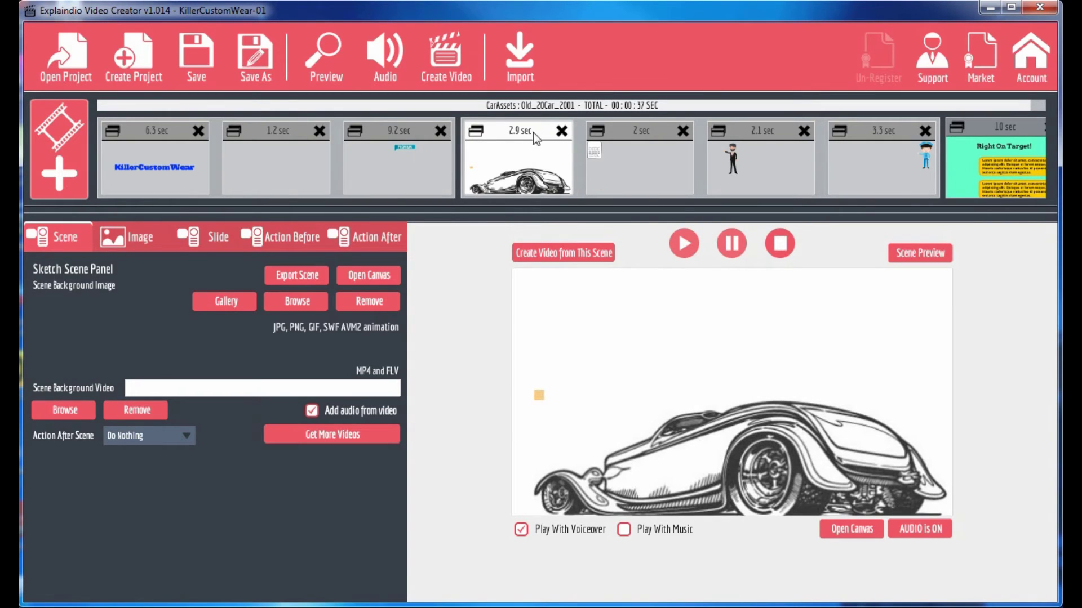
Preview each timeline slide, from the 6.3 sec KillerCustomWear scene to the car sketch.
left_click(627, 147)
left_click(760, 134)
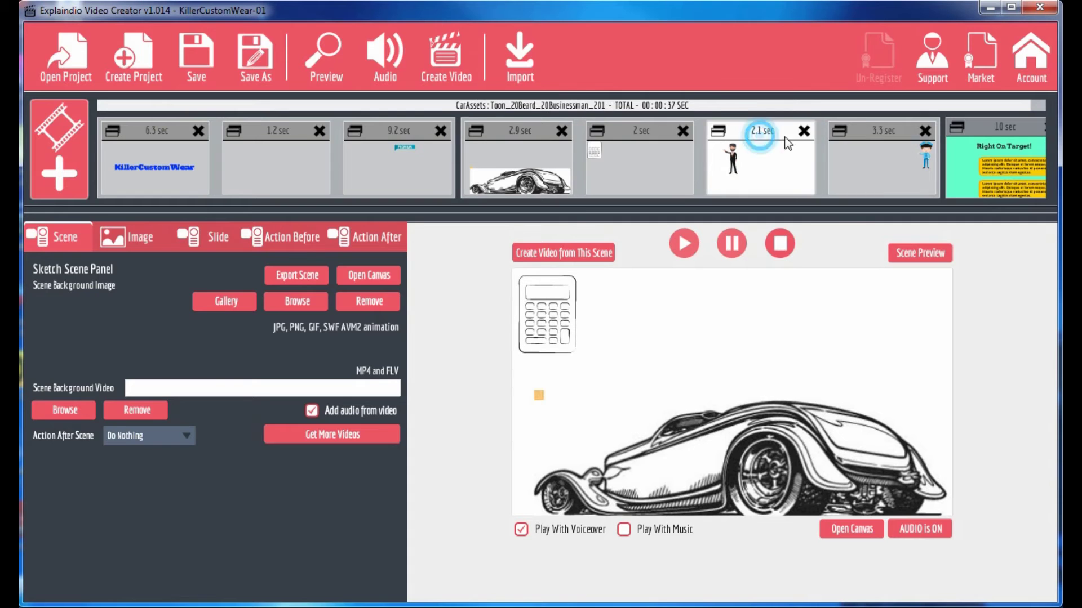
left_click(873, 136)
left_click(401, 131)
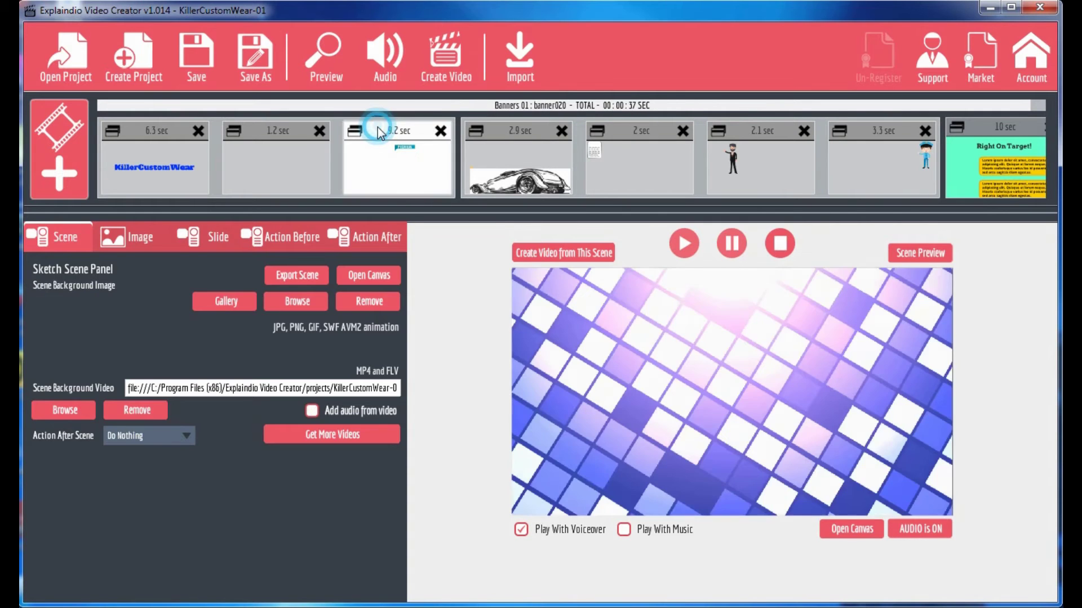
left_click(304, 132)
left_click(166, 132)
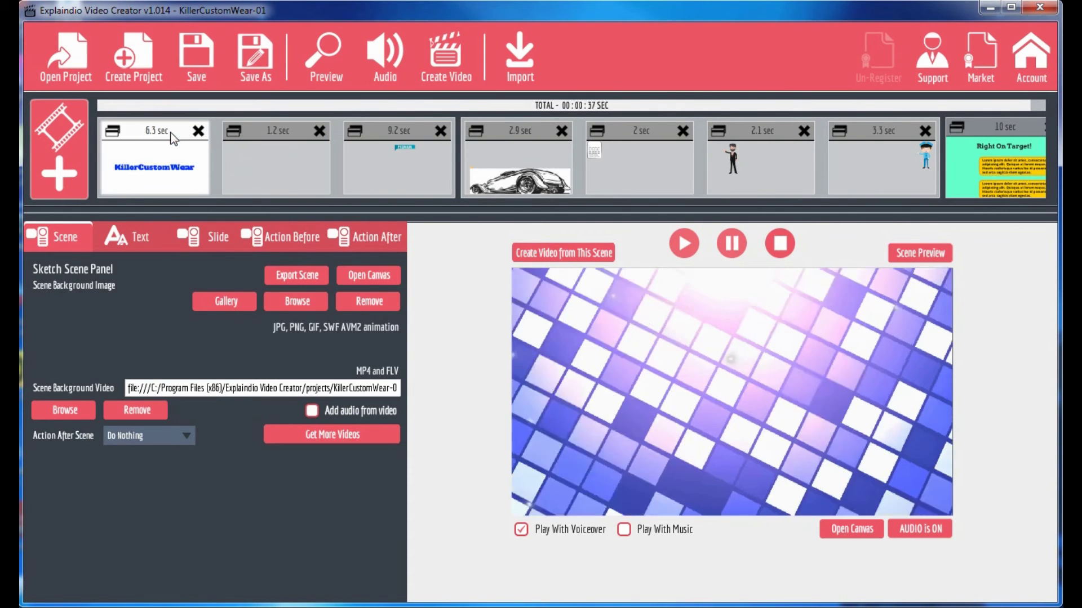
left_click(514, 134)
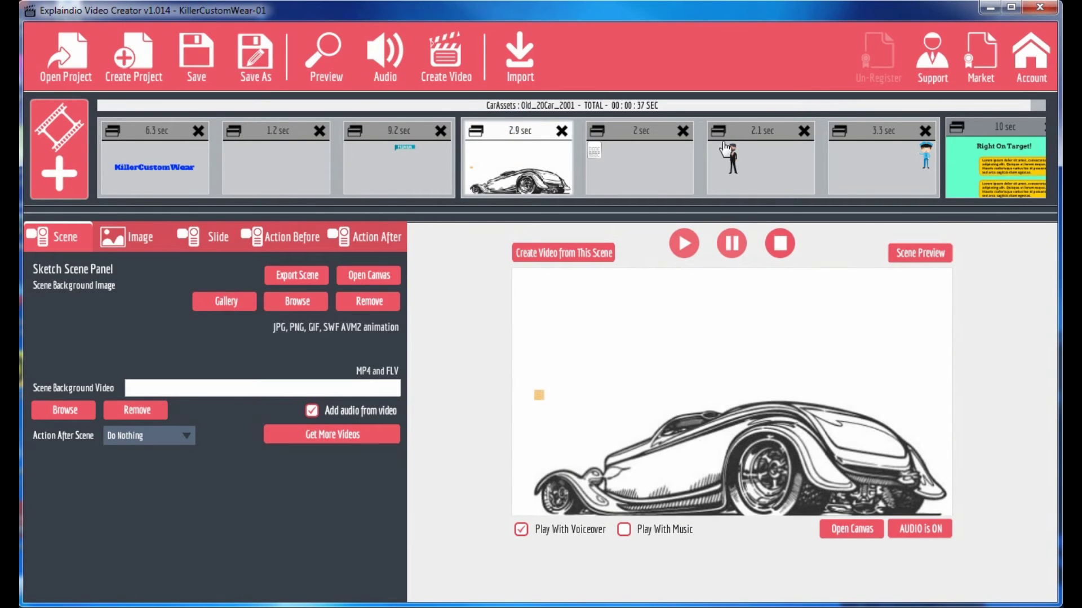
Delete the 3.3 sec, Right On Target!, businessman, 2 sec and car sketch slides.
left_click(922, 132)
left_click(921, 130)
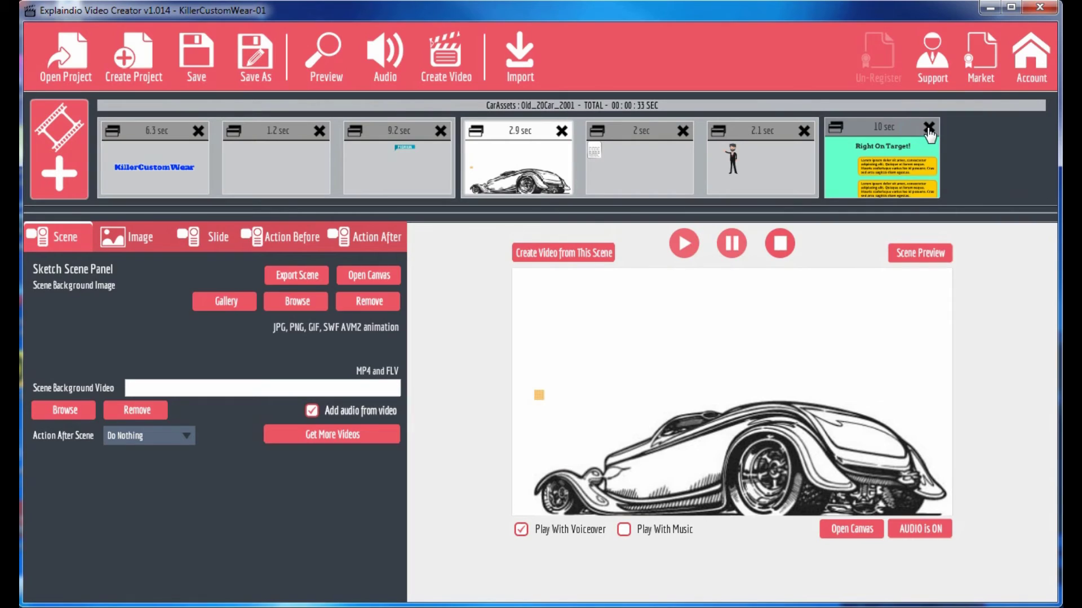
left_click(803, 130)
left_click(682, 130)
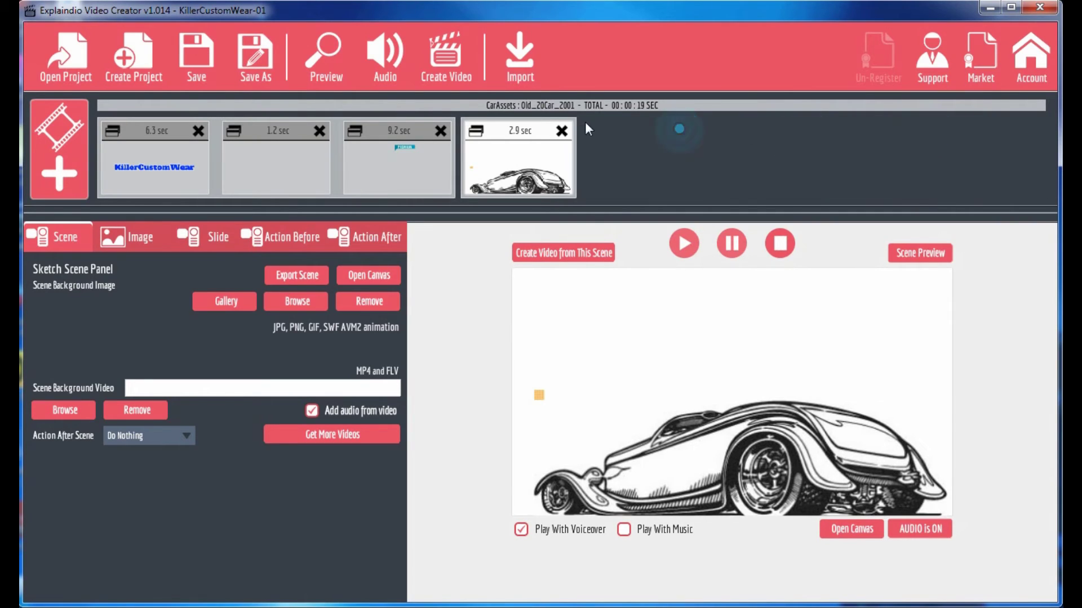
left_click(561, 131)
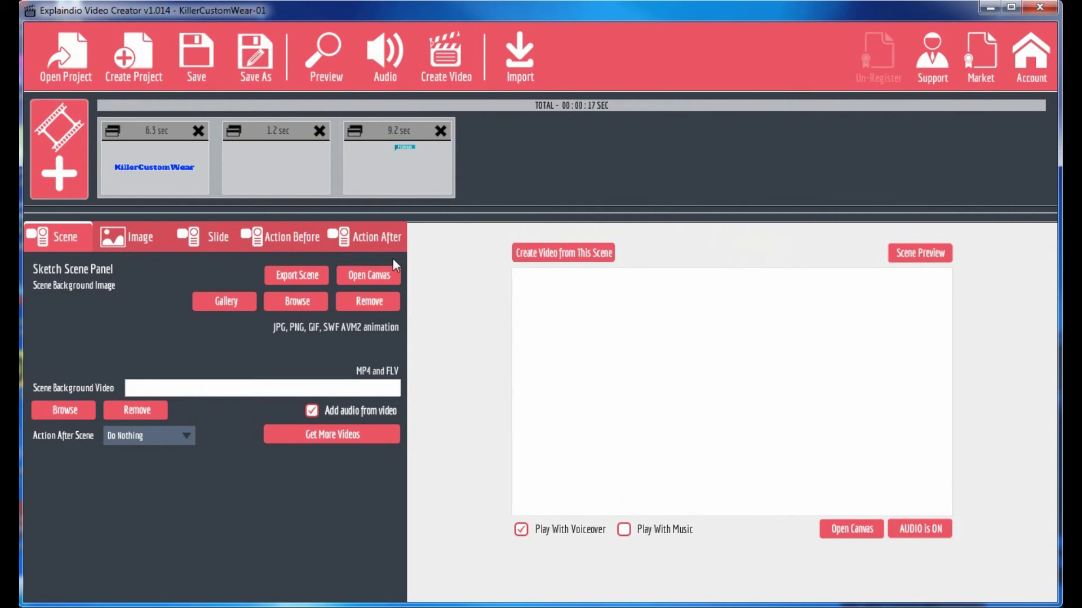
Add the KillerCustomWear scene from the T-Shirts Scenes personal library folder, then preview its first slide.
left_click(50, 183)
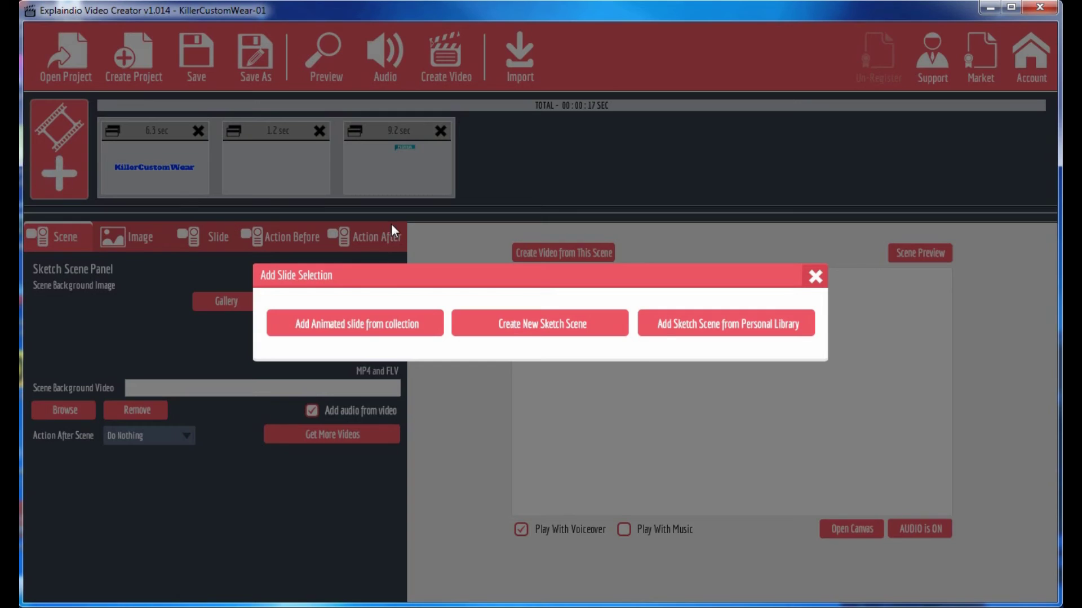
left_click(724, 329)
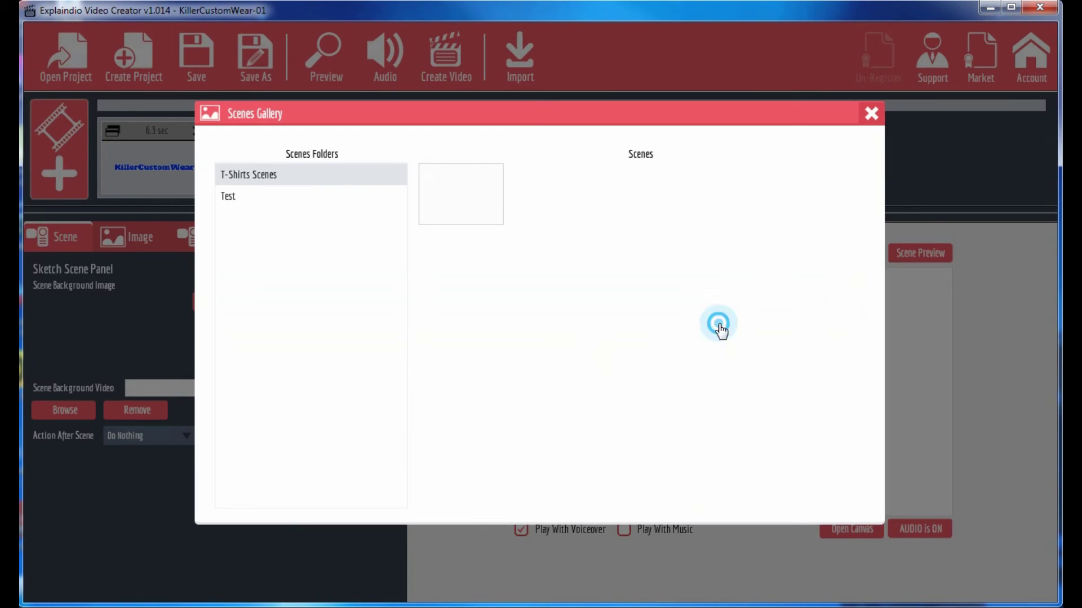
left_click(483, 208)
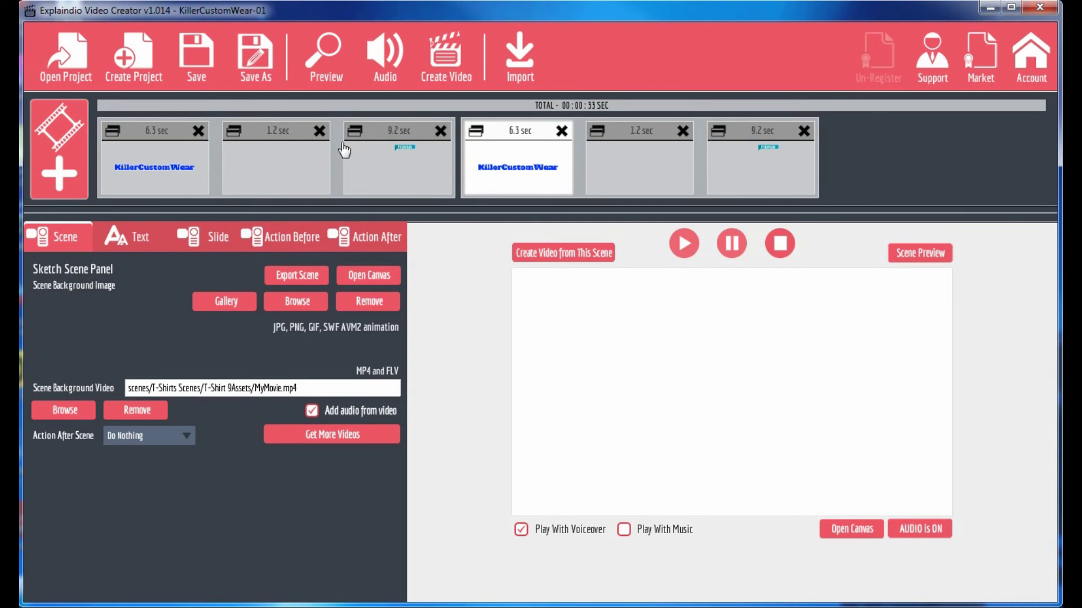
left_click(154, 134)
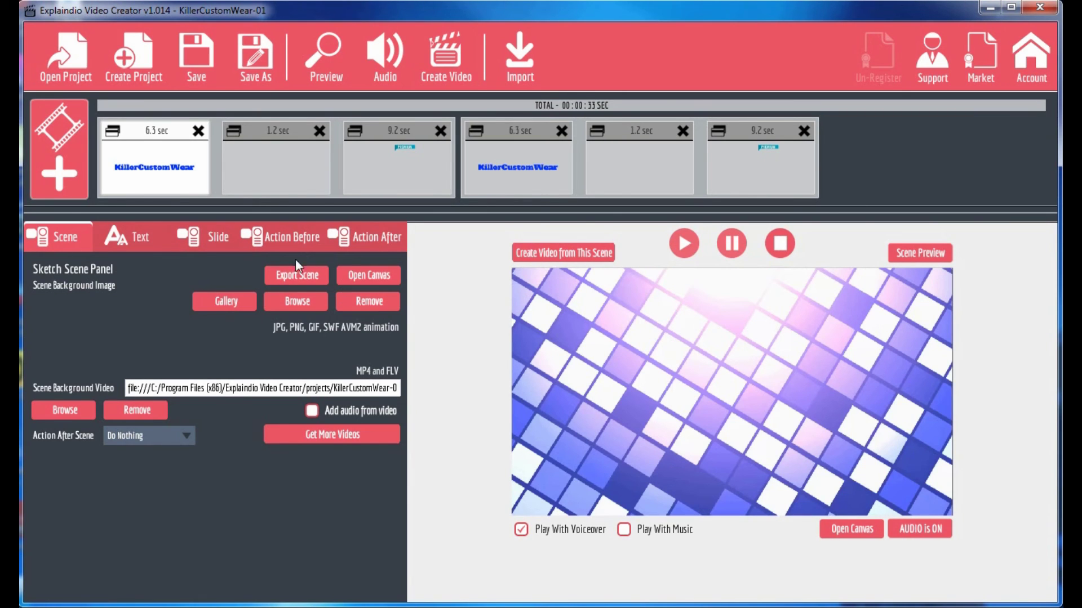
left_click(52, 179)
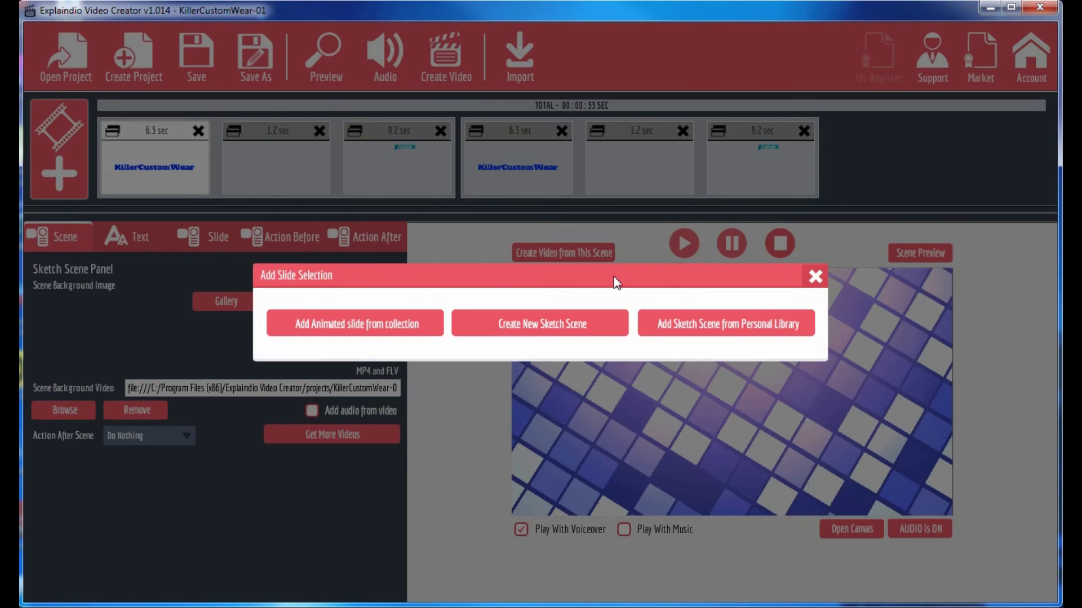
left_click(814, 277)
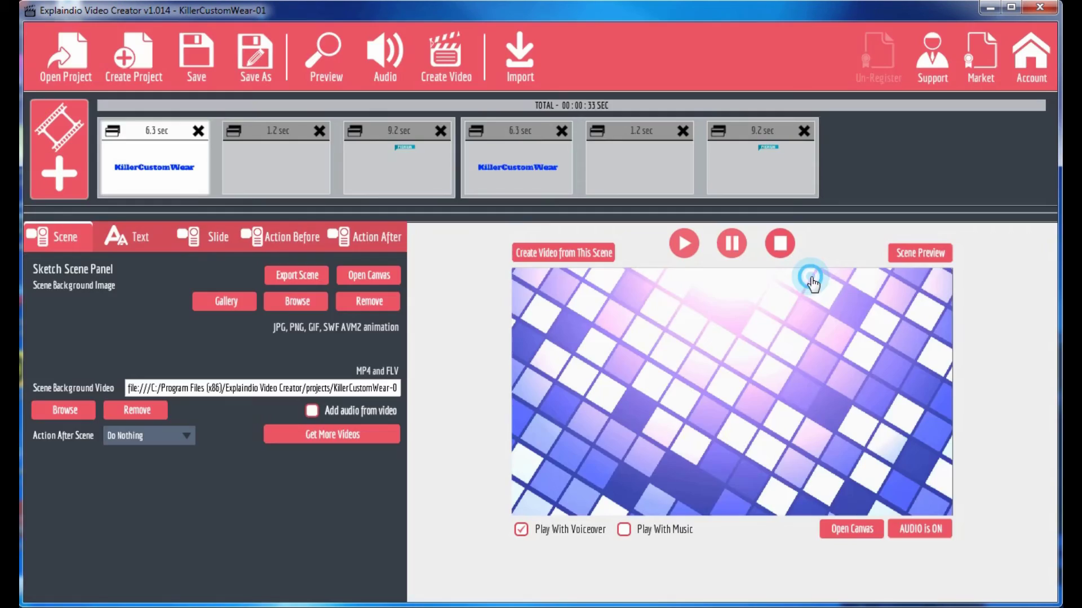
left_click(295, 275)
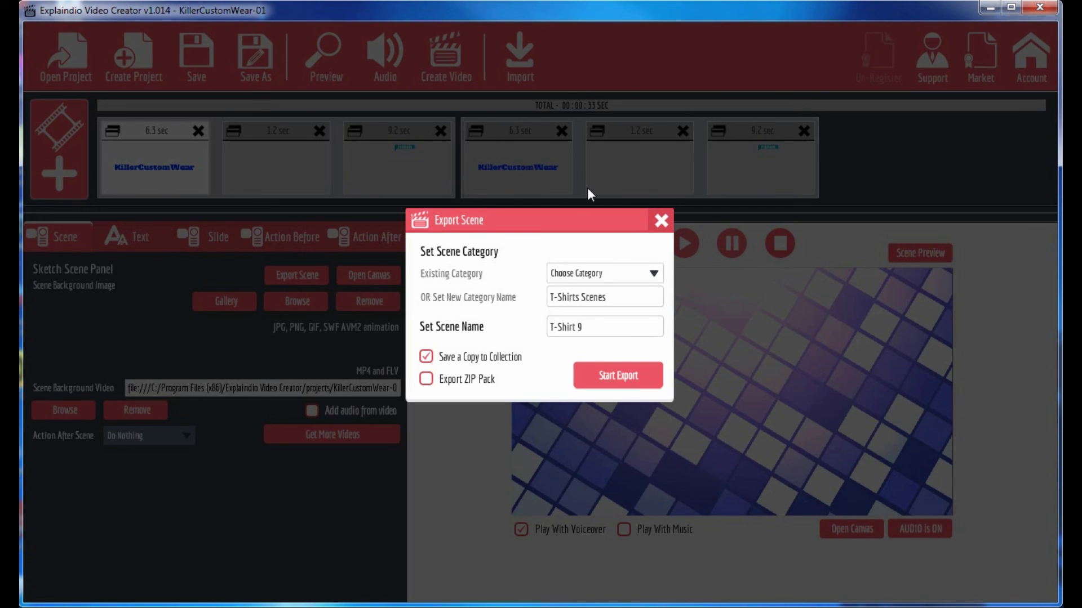
left_click(659, 223)
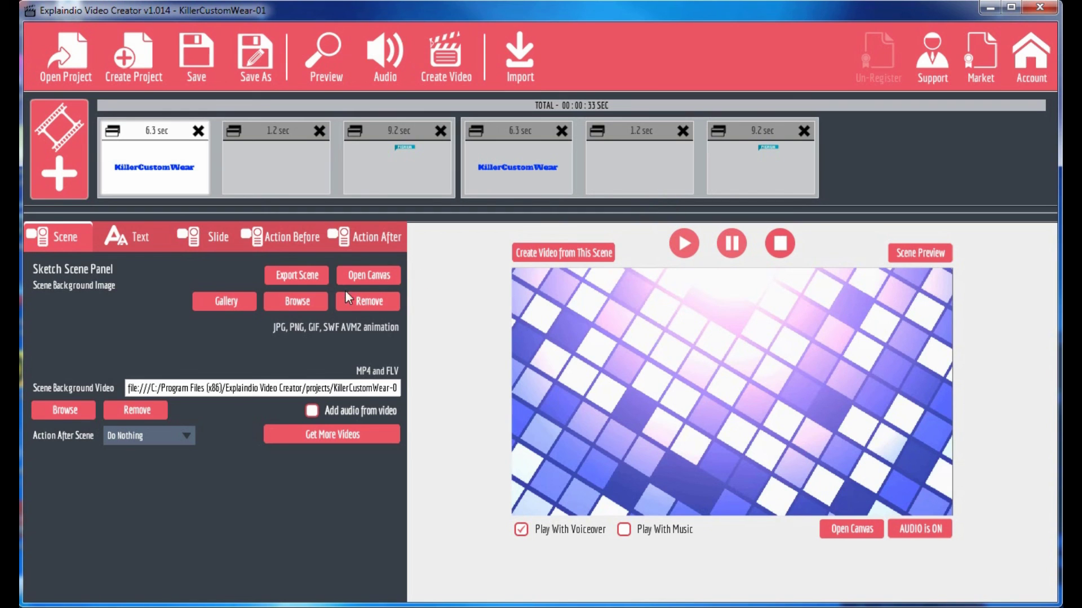